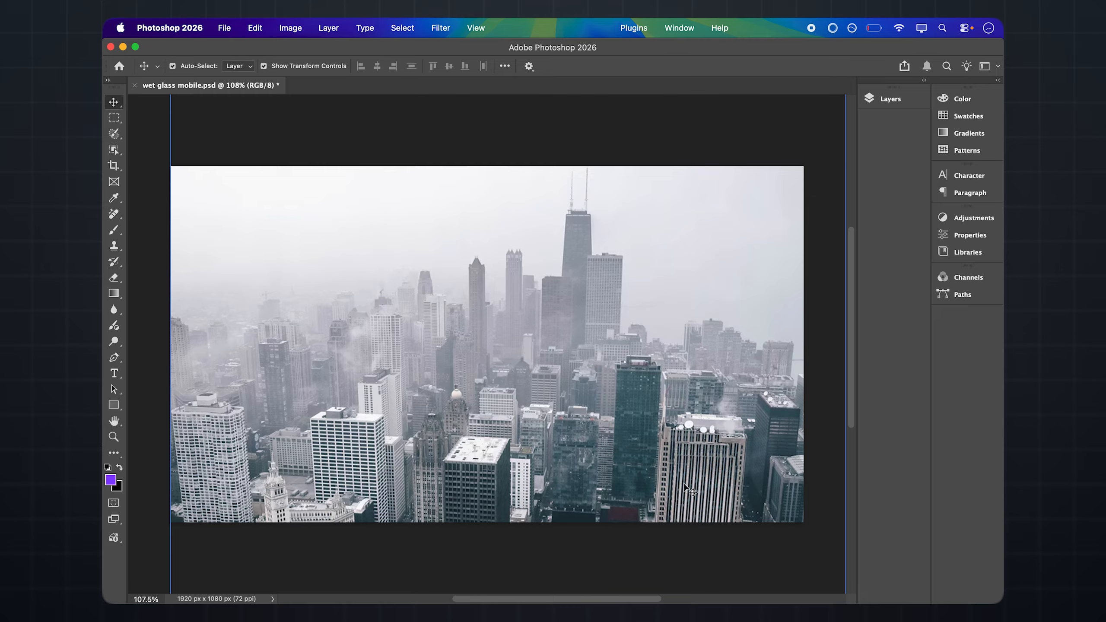
Duplicate Layer 1, the city photo, and convert the copy to a smart object
click(890, 100)
click(777, 169)
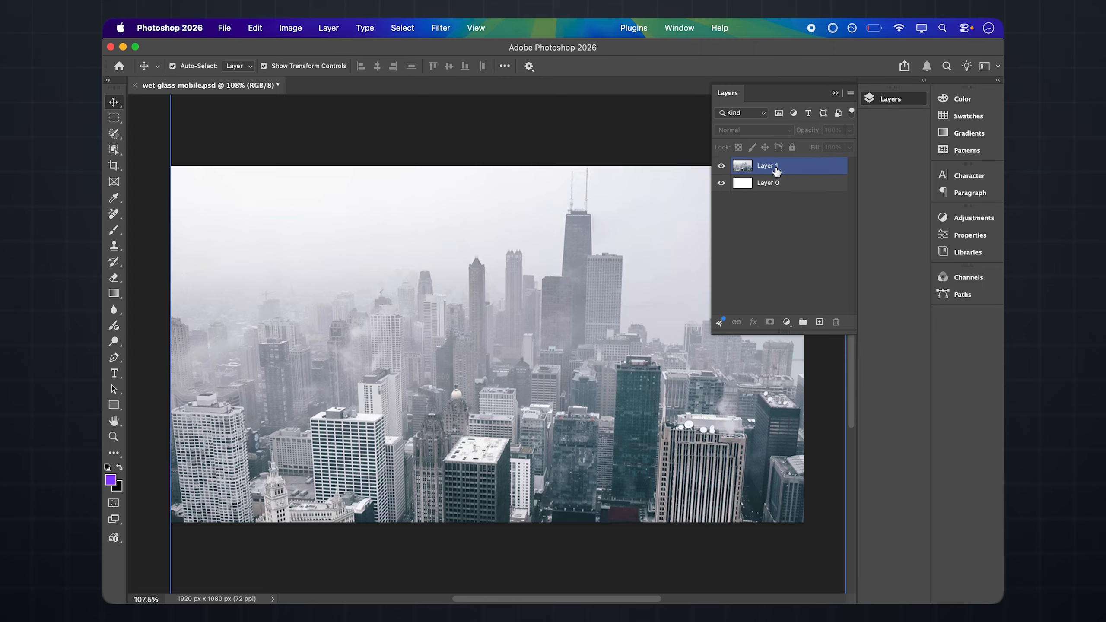
right_click(777, 170)
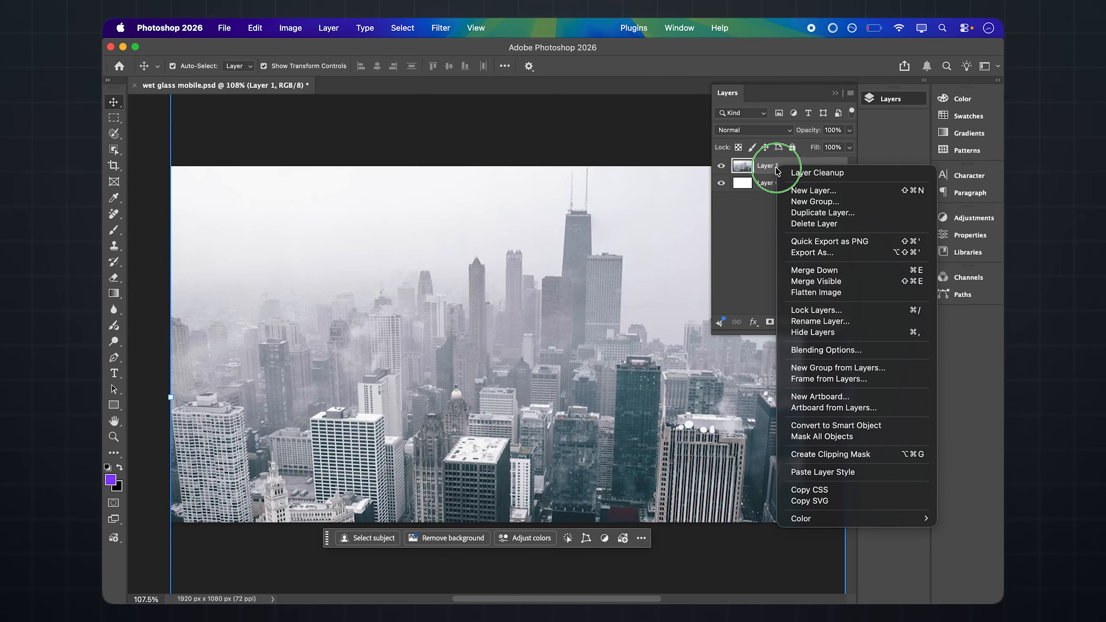
click(832, 213)
click(664, 279)
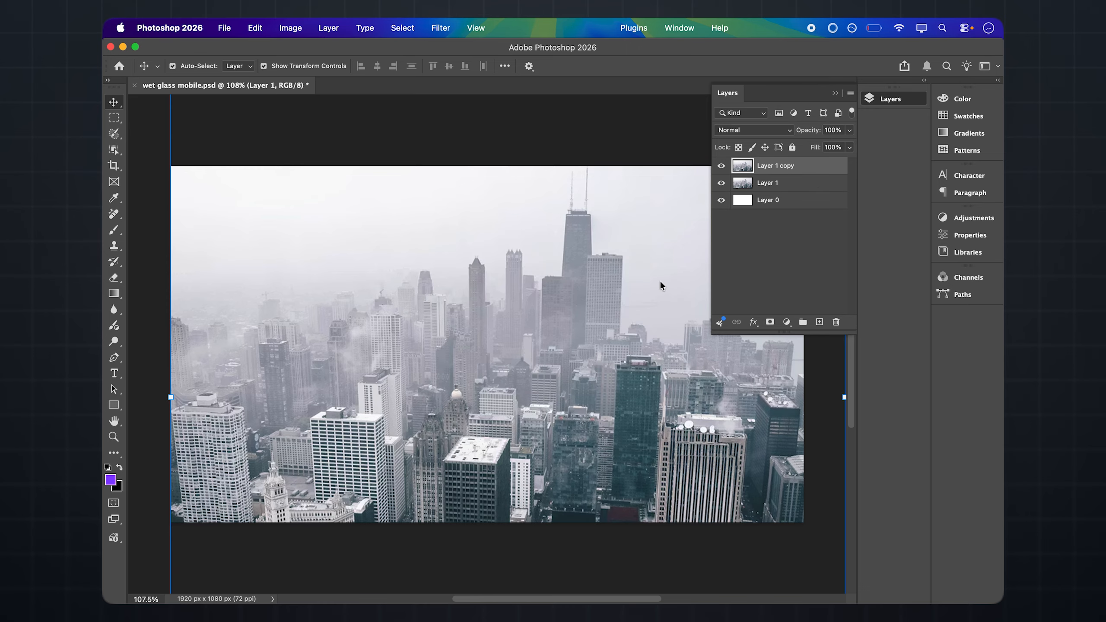
right_click(803, 166)
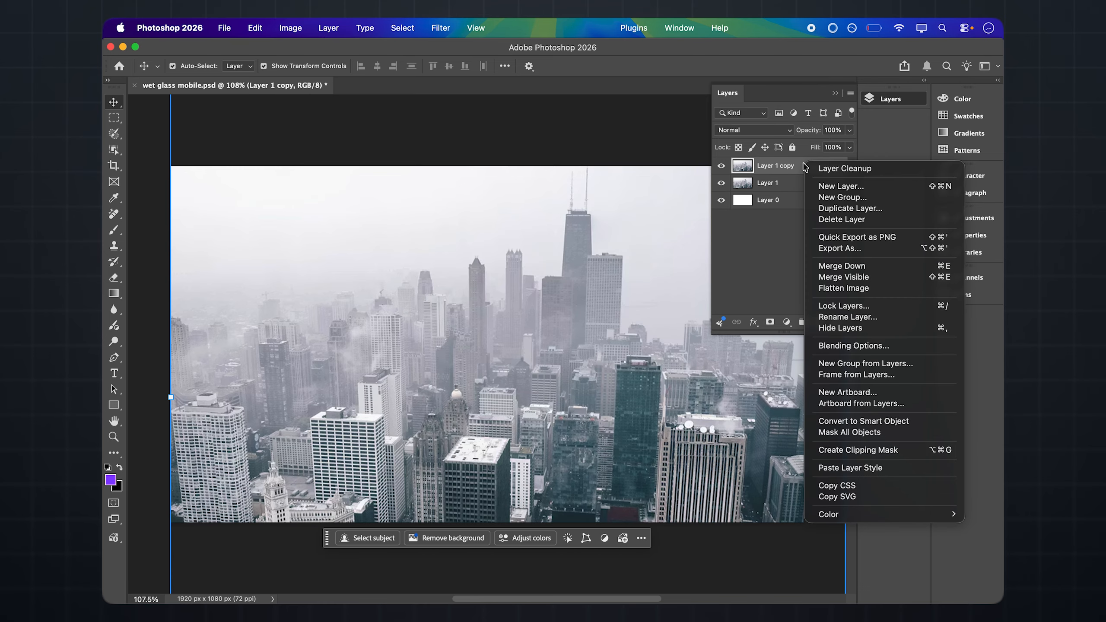
click(850, 421)
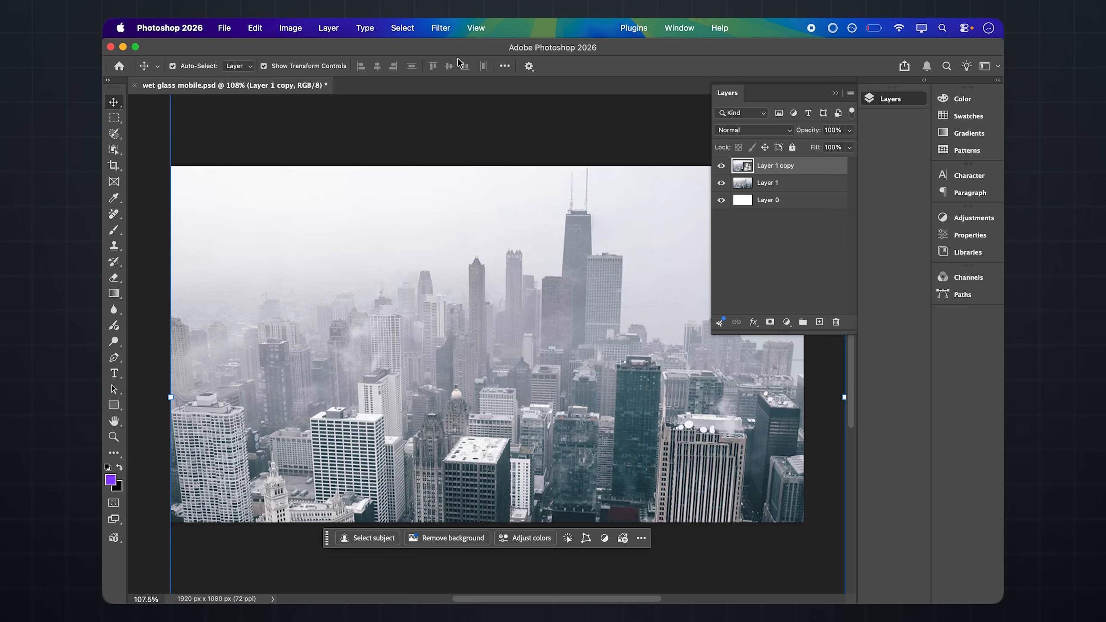
Apply a Gaussian Blur with a radius of 12 pixels to the Layer 1 copy smart object
click(441, 28)
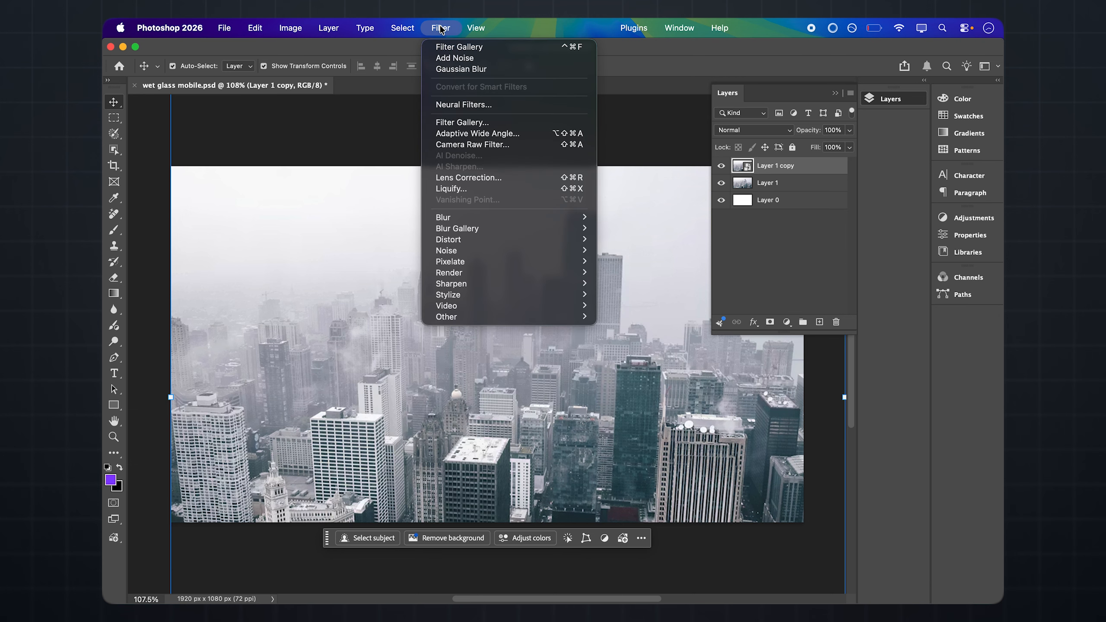
mouse_move(508, 217)
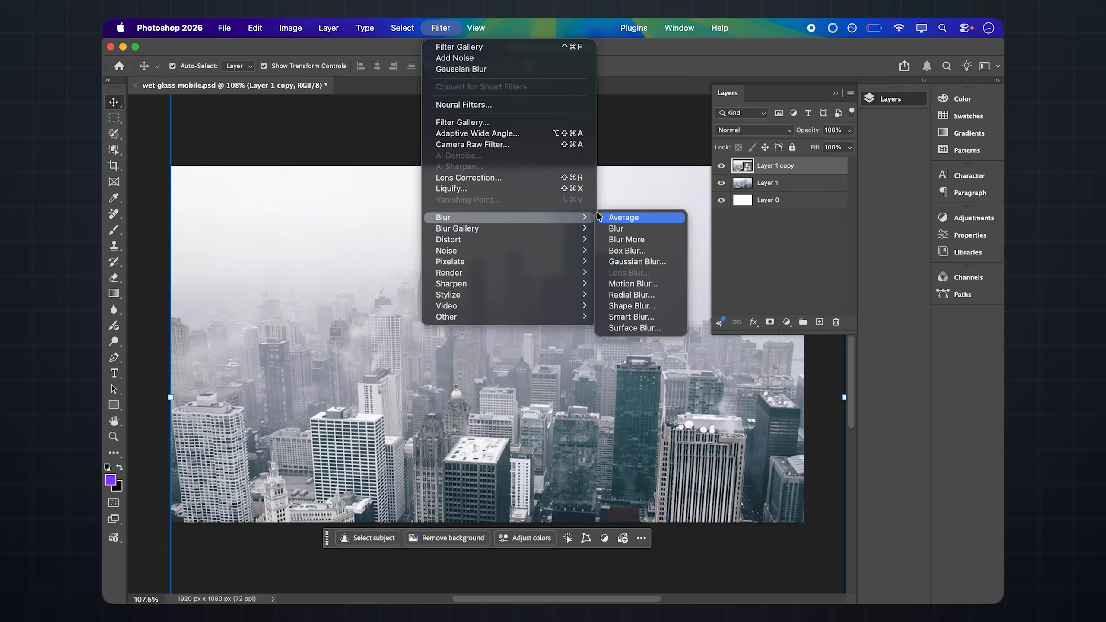
click(632, 261)
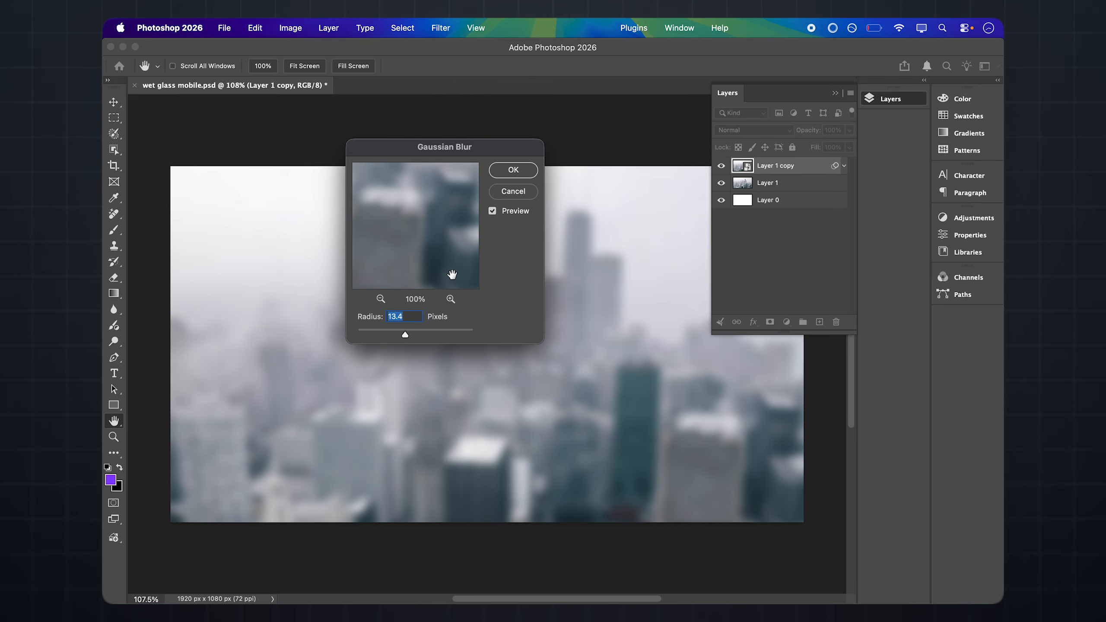
drag(405, 336, 404, 336)
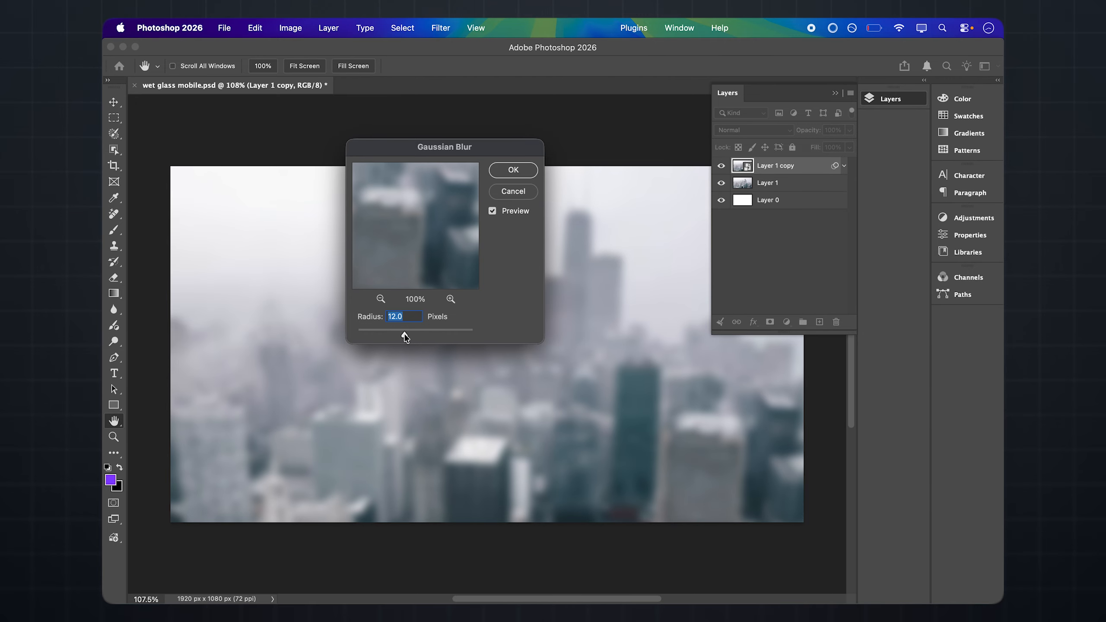
click(515, 173)
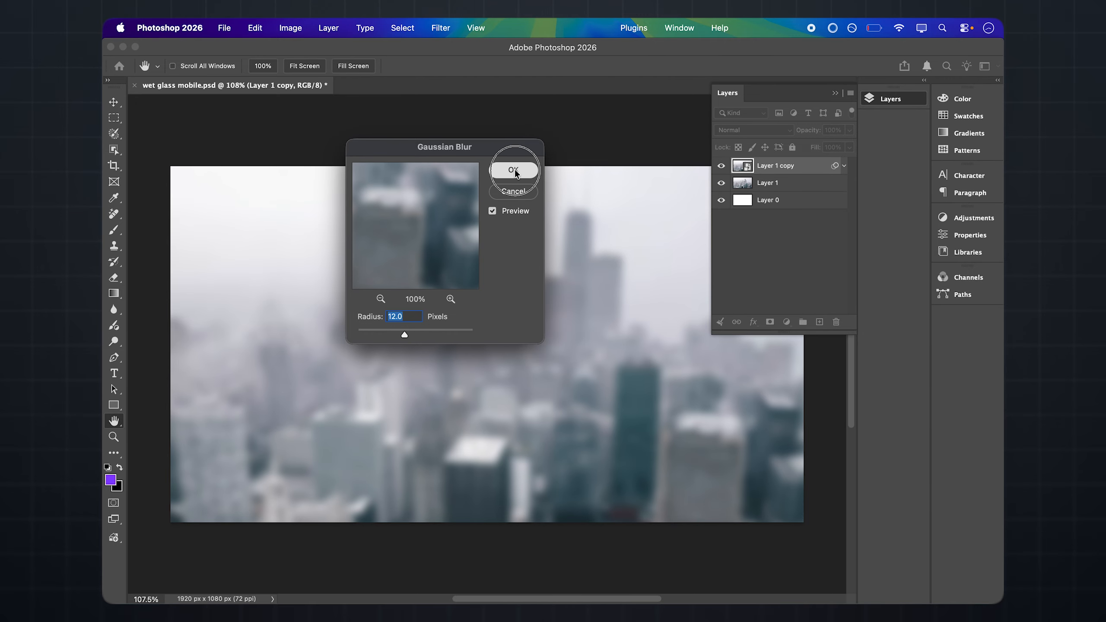
key(v)
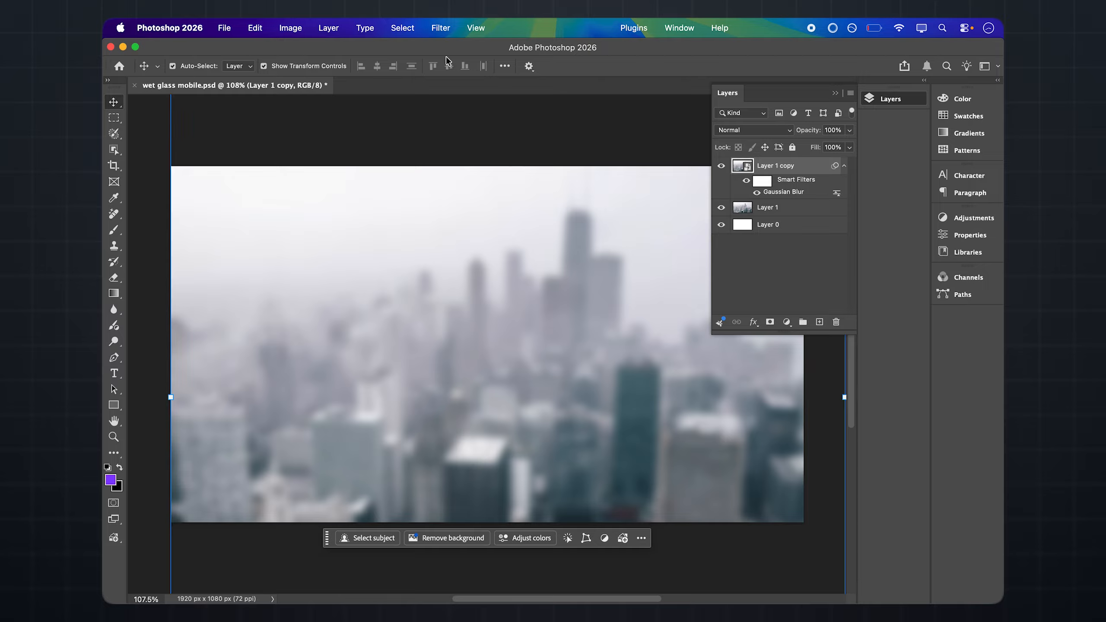
Add noise to the blurred layer with an amount of 7% and uniform distribution
click(441, 29)
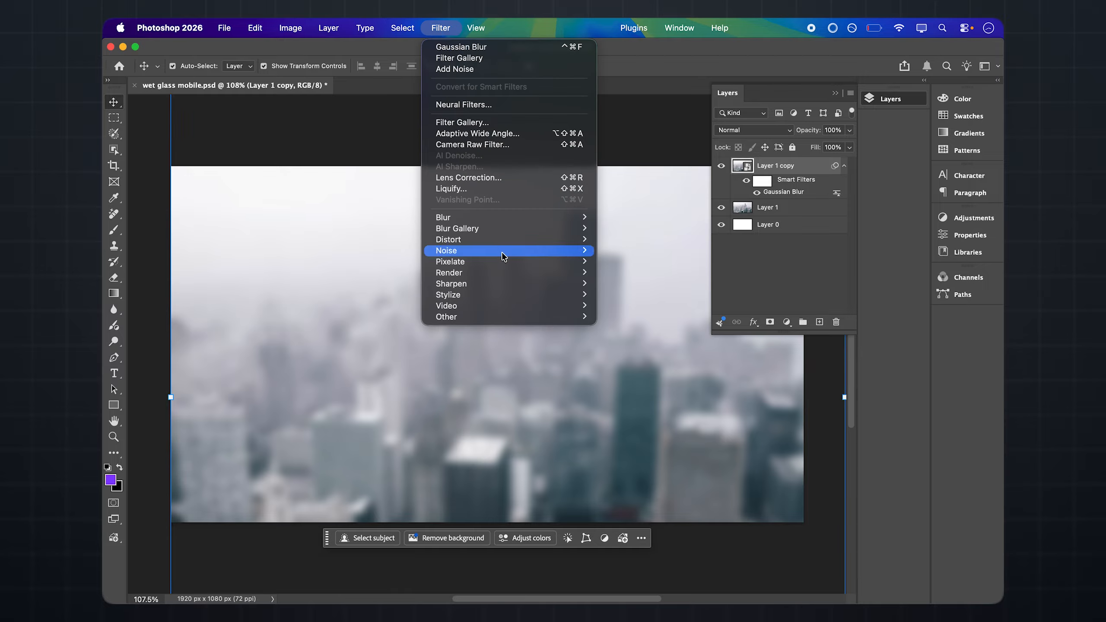
mouse_move(502, 254)
click(608, 251)
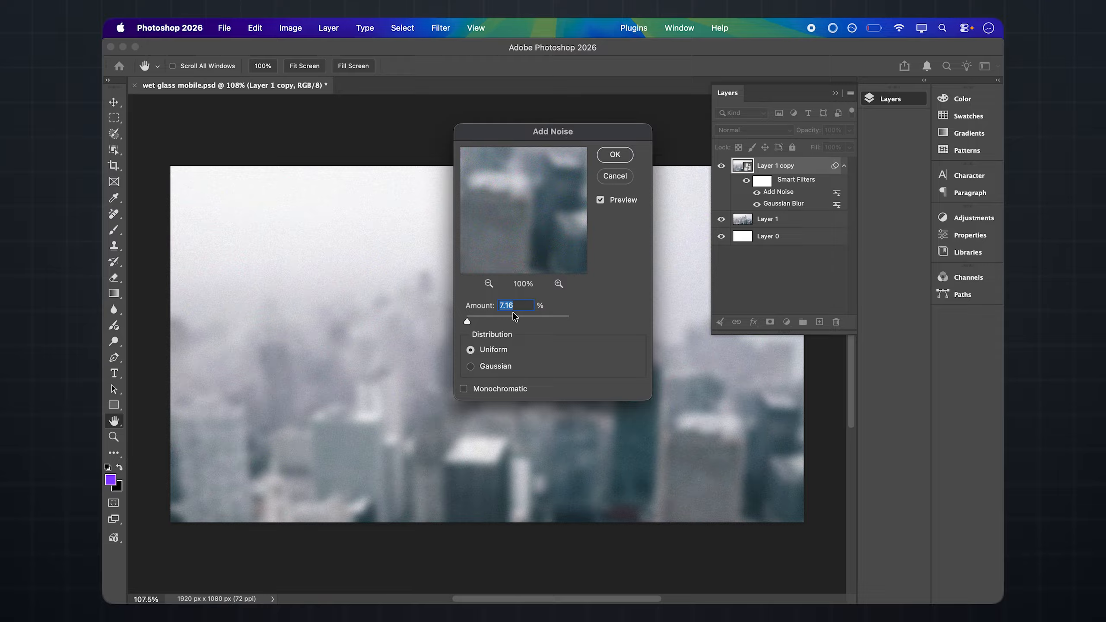
text(7)
click(616, 156)
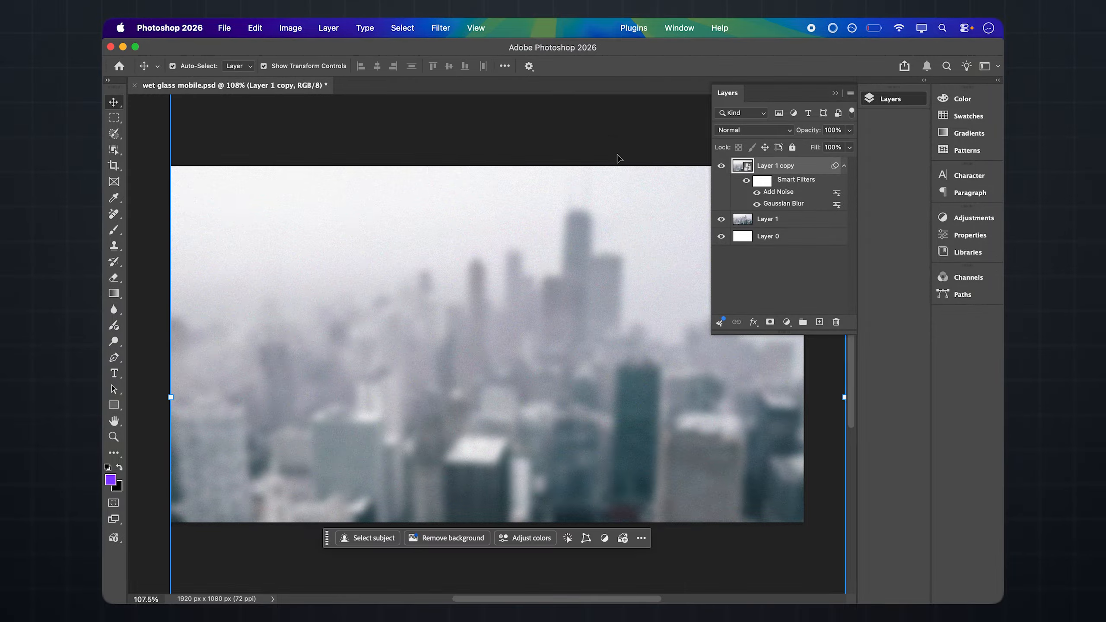
Apply the Filter Gallery's Glass effect to the blurred layer with distortion 6, smoothness 3, Frosted texture and 100% scaling
click(440, 29)
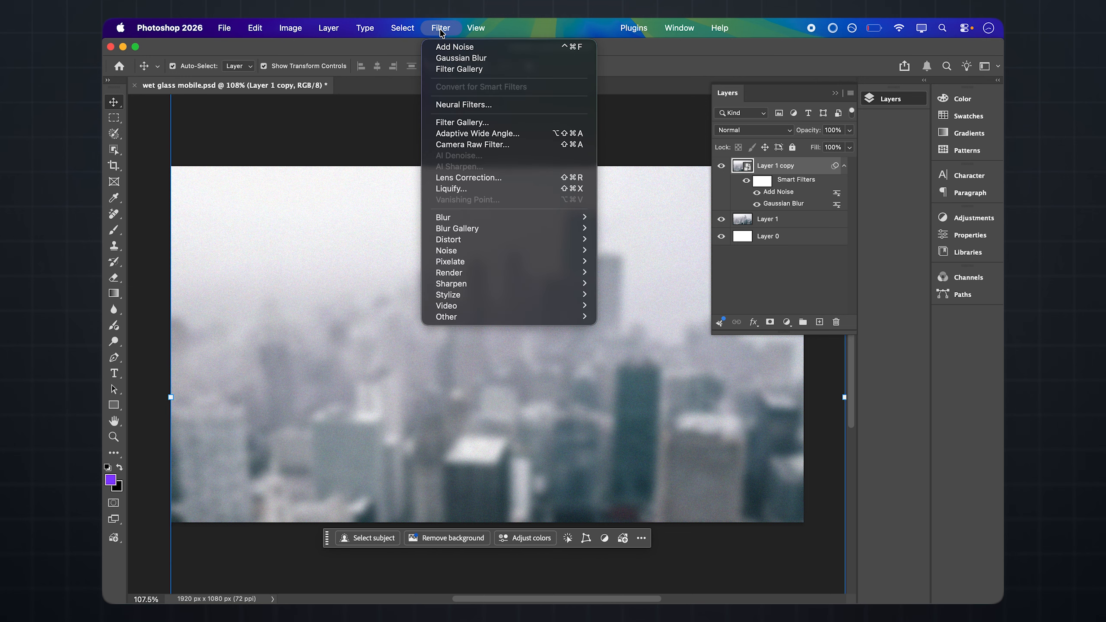
click(474, 126)
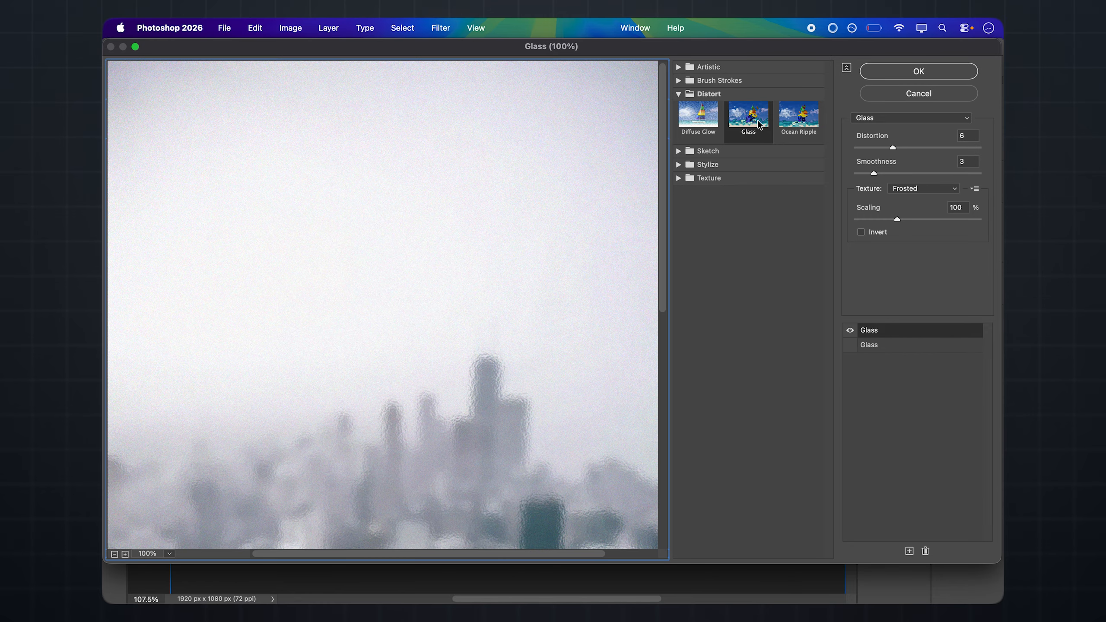
drag(575, 381, 533, 235)
drag(526, 309, 511, 267)
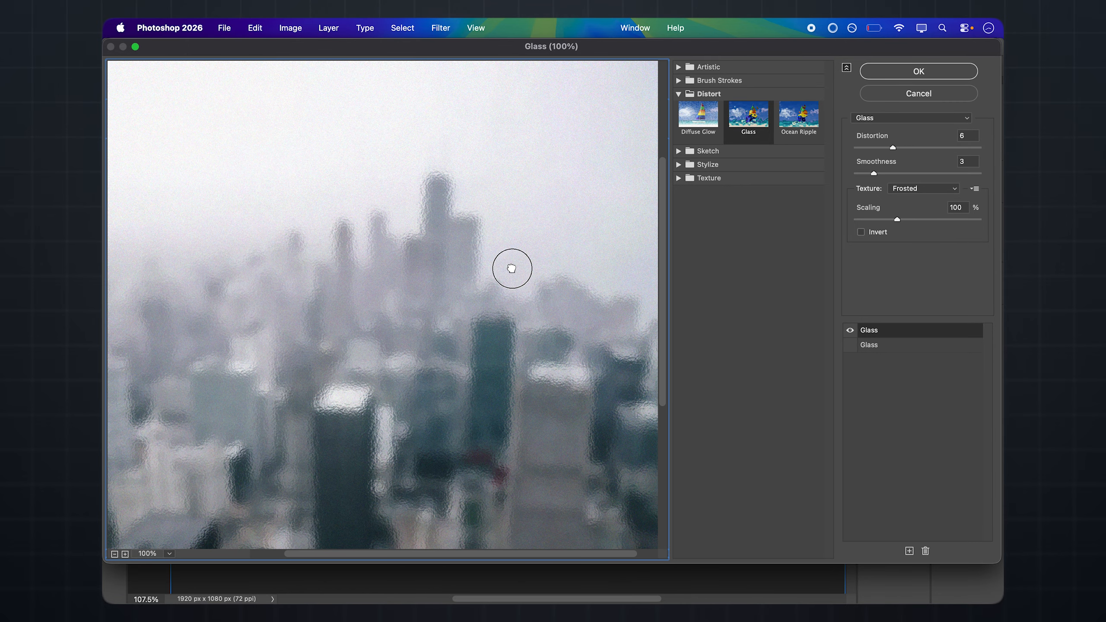
drag(499, 403, 549, 387)
click(549, 388)
click(611, 325)
drag(537, 374, 500, 406)
click(908, 71)
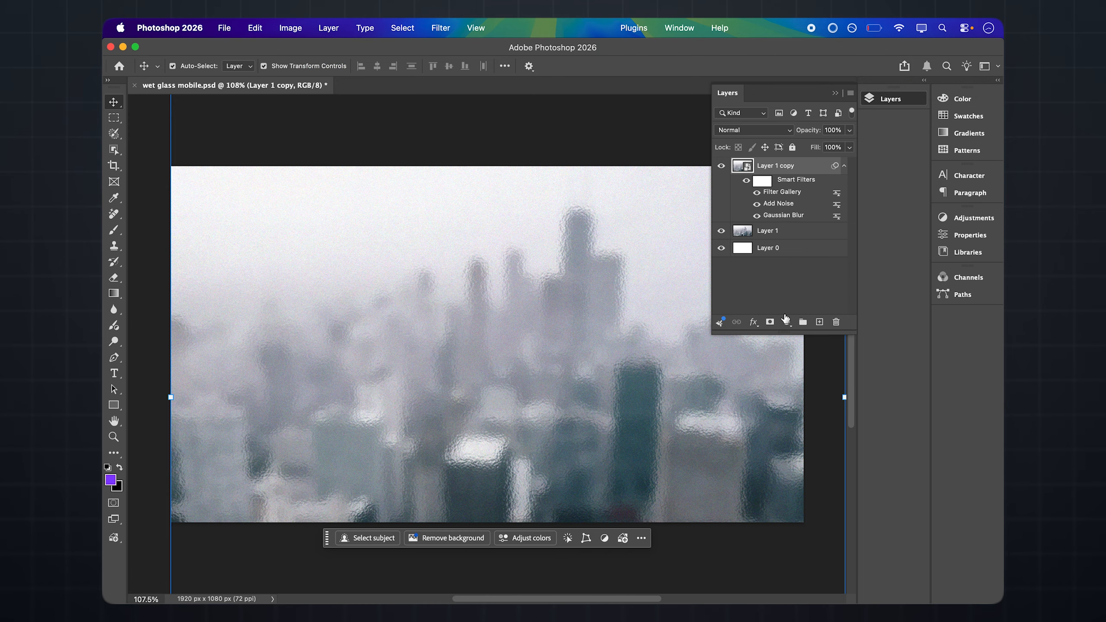
Add a layer mask to Layer 1 copy and paint a handprint on it in black with a Hard Round brush at 50% opacity
click(769, 322)
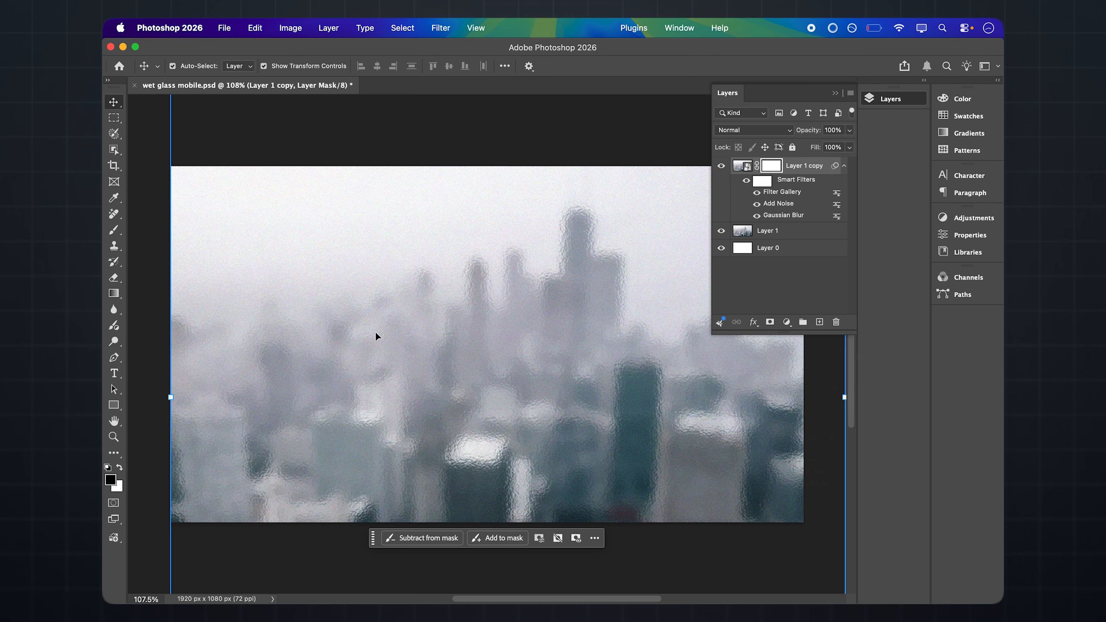
click(113, 229)
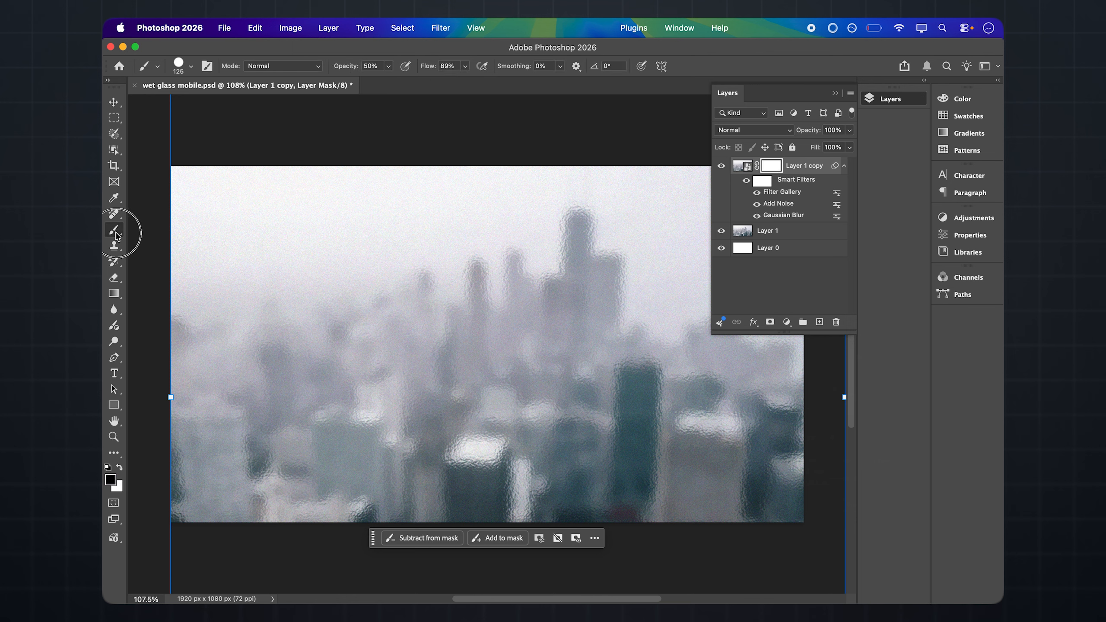
click(192, 68)
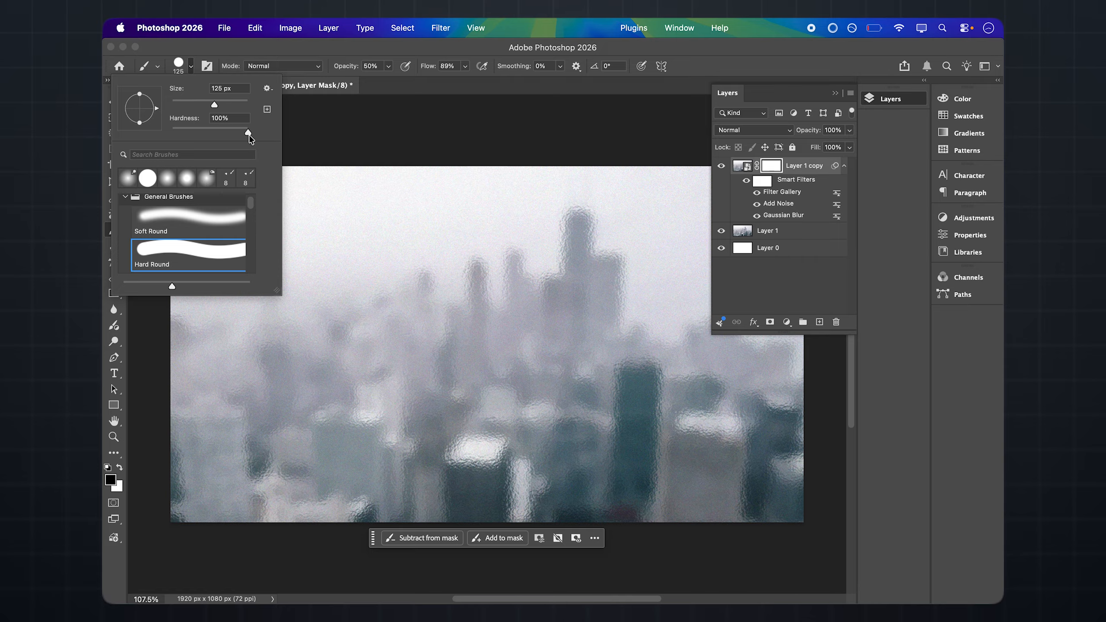
click(190, 67)
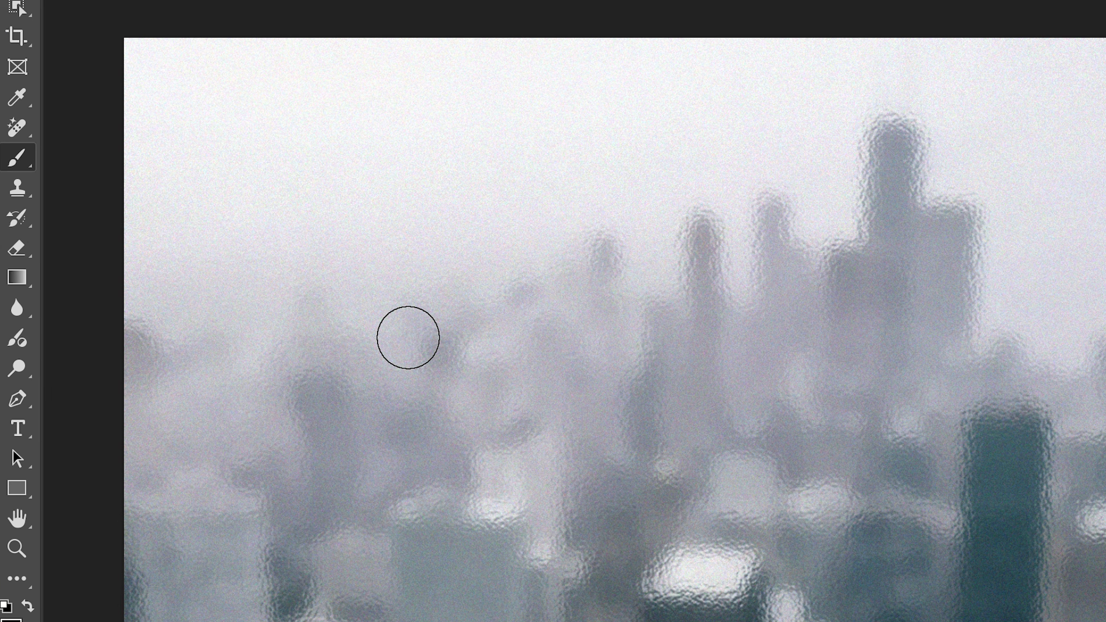
mouse_move(418, 335)
mouse_down()
mouse_move(451, 331)
mouse_move(446, 445)
mouse_move(524, 548)
mouse_move(572, 561)
mouse_move(709, 514)
mouse_move(774, 432)
mouse_move(786, 344)
mouse_up()
drag(568, 168, 548, 327)
drag(705, 166, 654, 336)
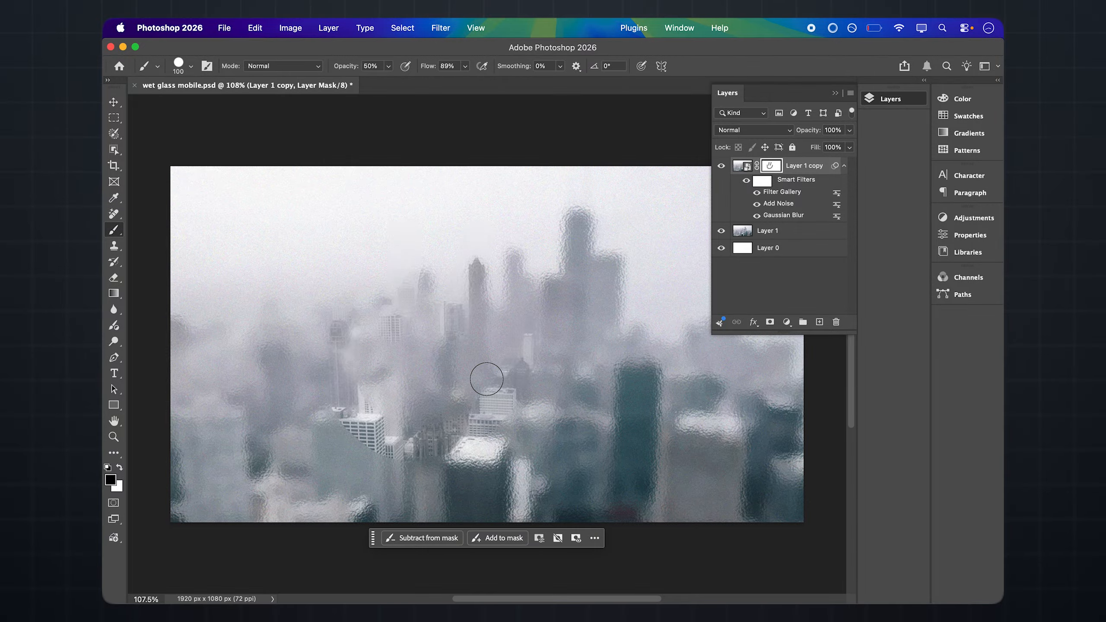
Give Layer 1 copy a black Color Overlay in Multiply mode at 20% opacity
click(828, 172)
click(829, 174)
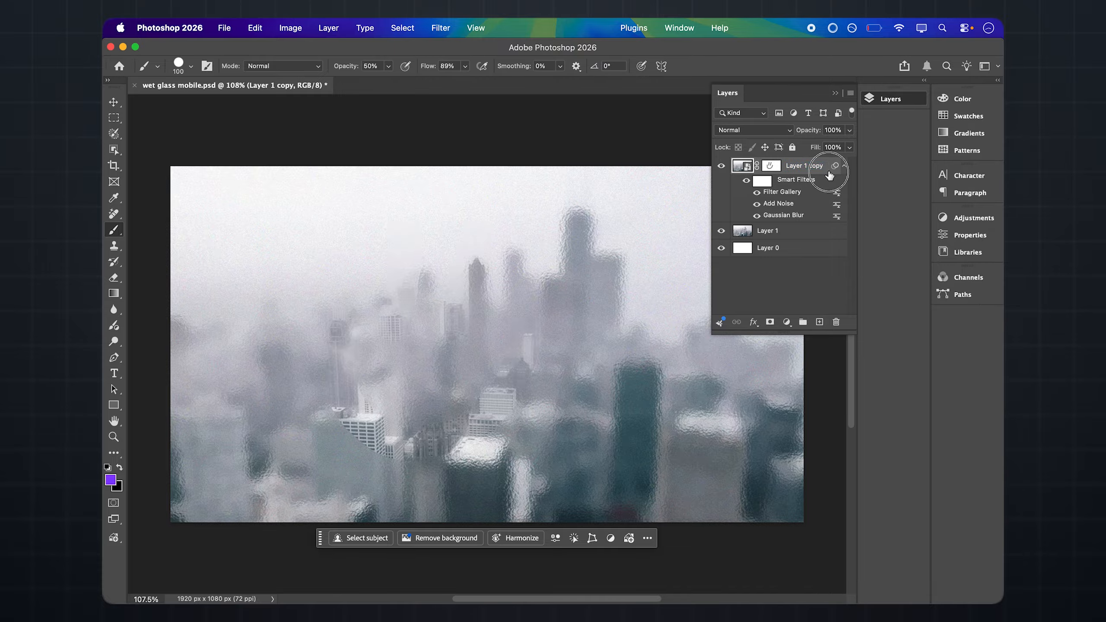
double_click(829, 174)
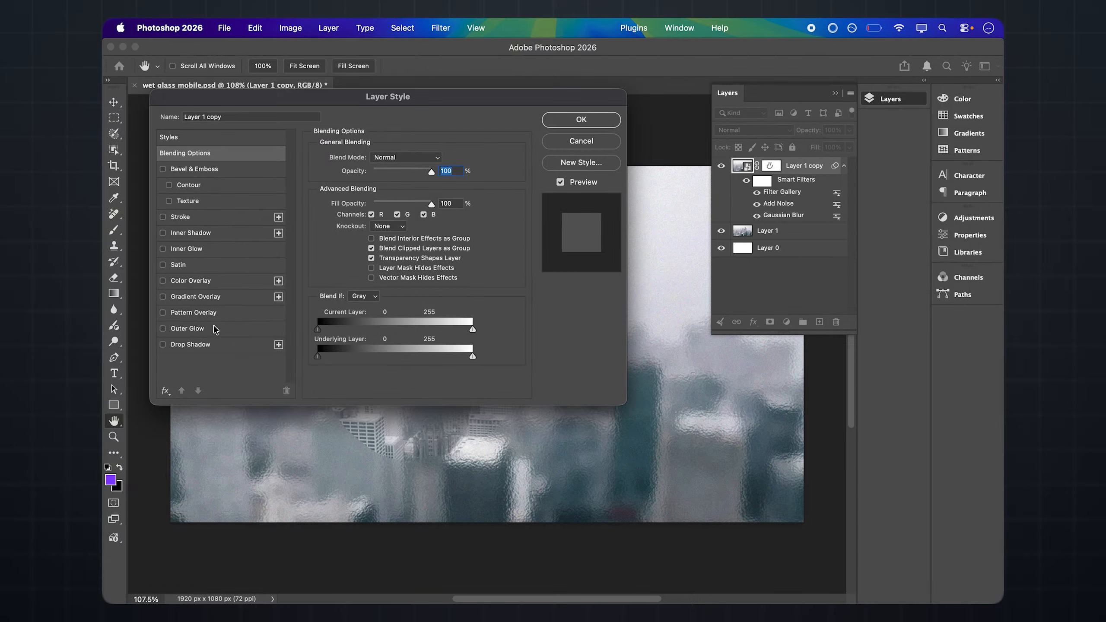
click(163, 280)
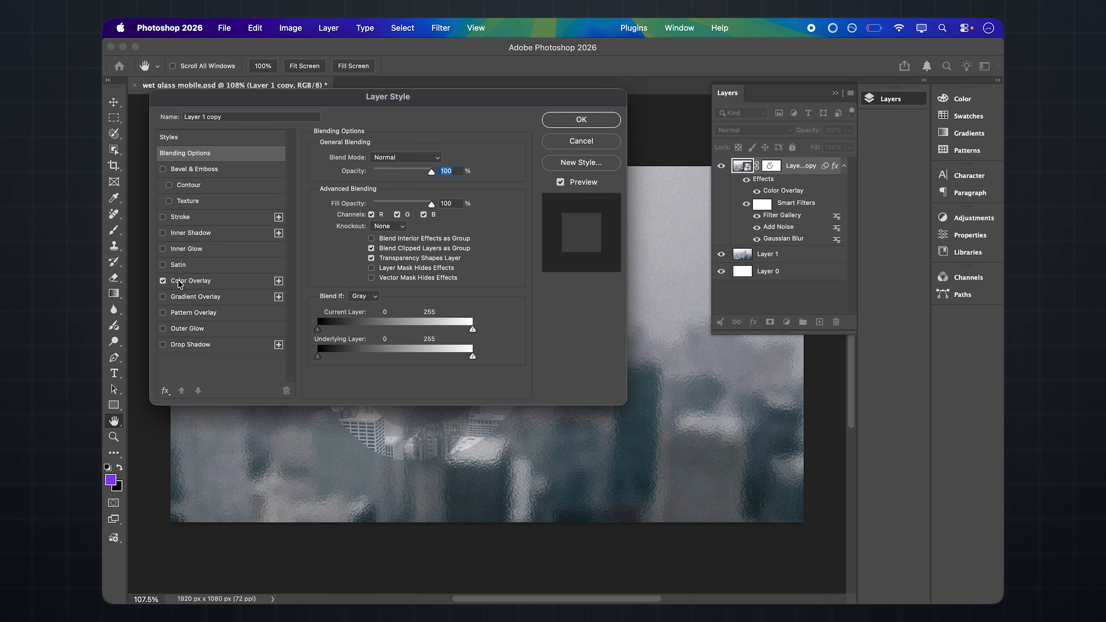
click(197, 285)
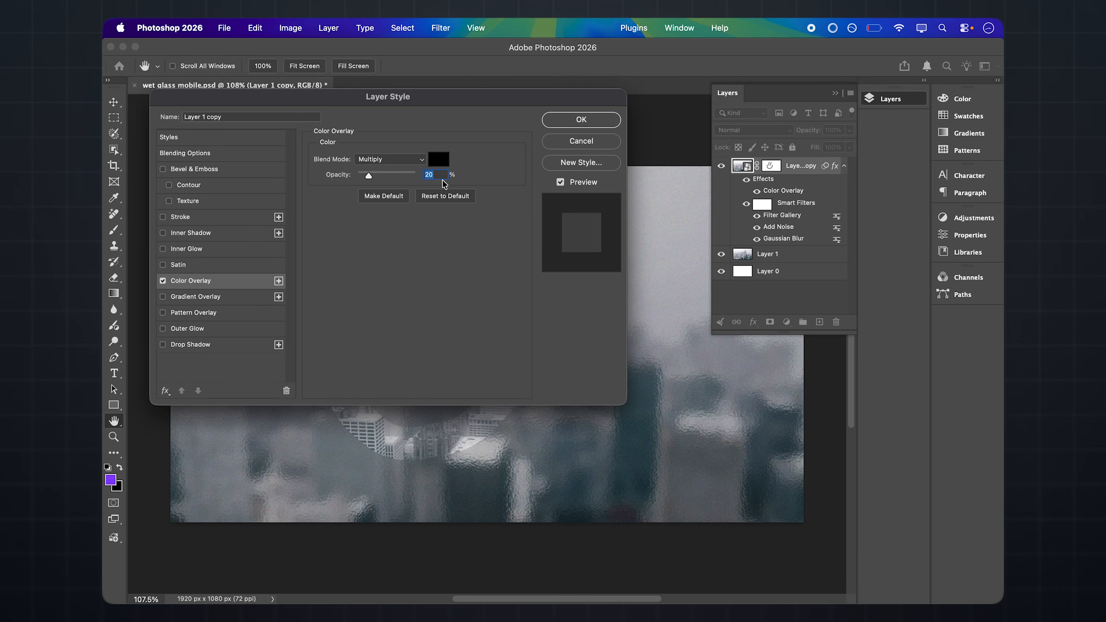
click(567, 119)
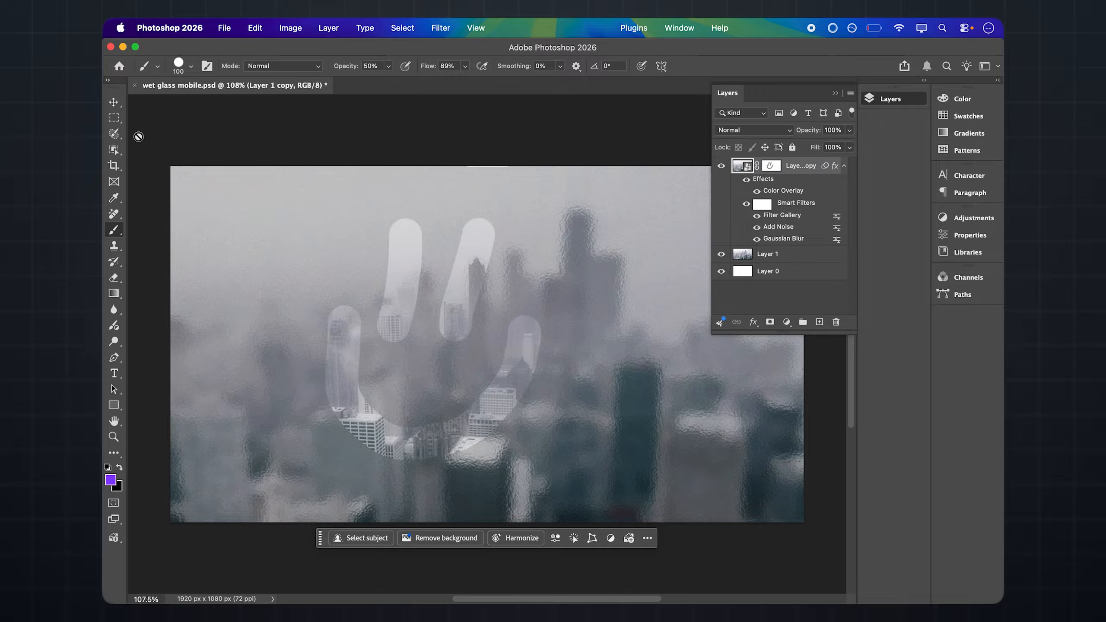
Select the whole canvas with a rectangular marquee and check that the Contextual Task Bar is enabled
click(115, 120)
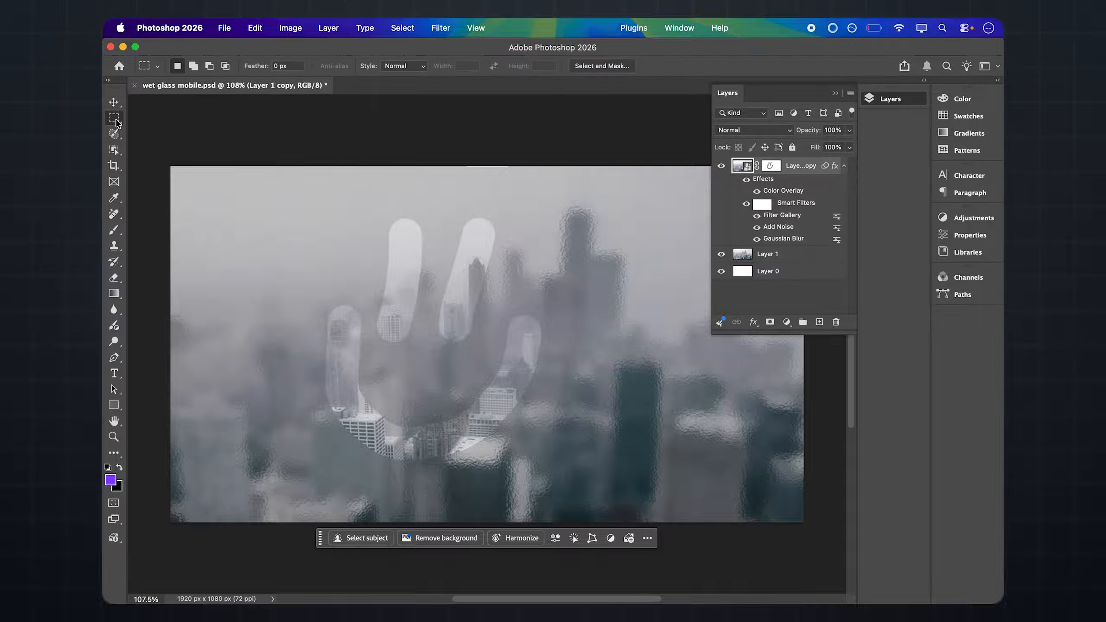
drag(167, 162, 838, 532)
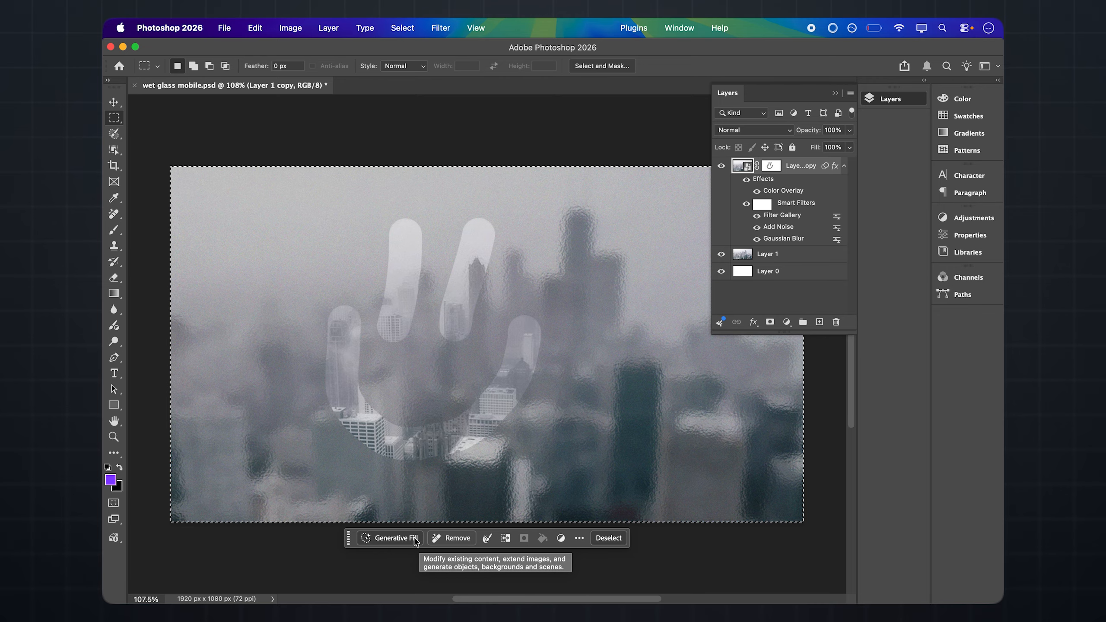
click(678, 29)
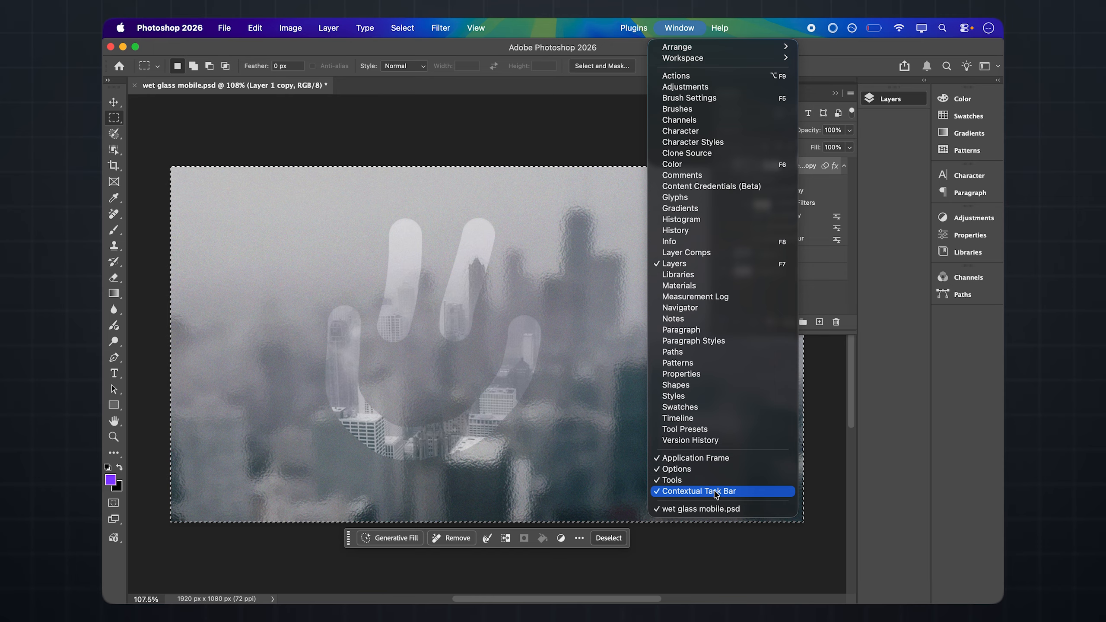
click(672, 24)
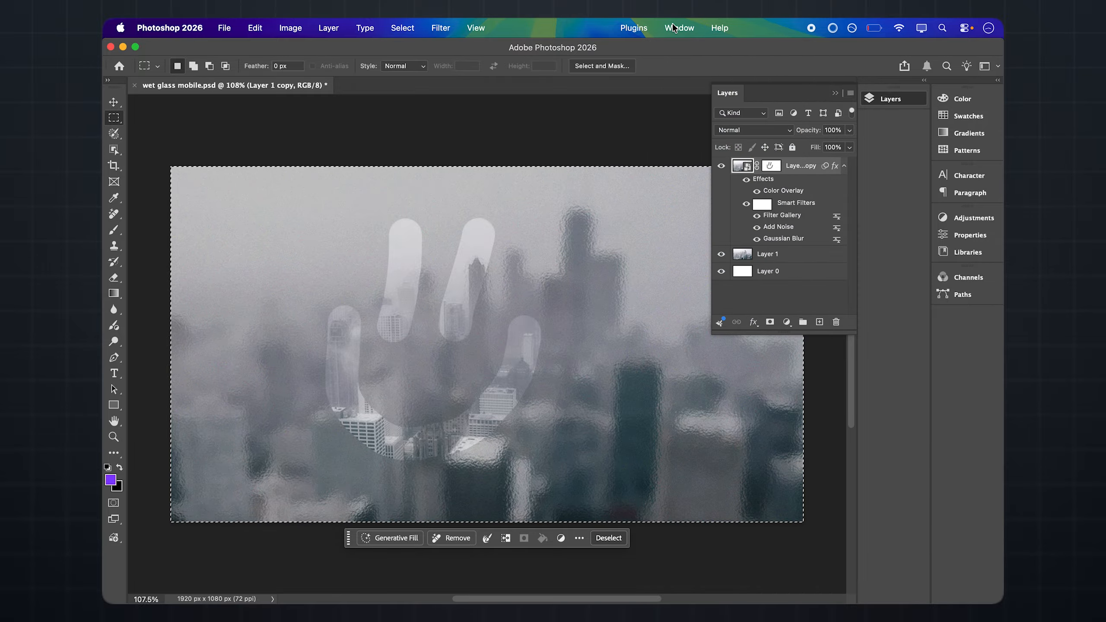
Start a Generative Fill on the selected canvas with the prompt "small condensation drops around the glass edge falling vertically"
click(386, 538)
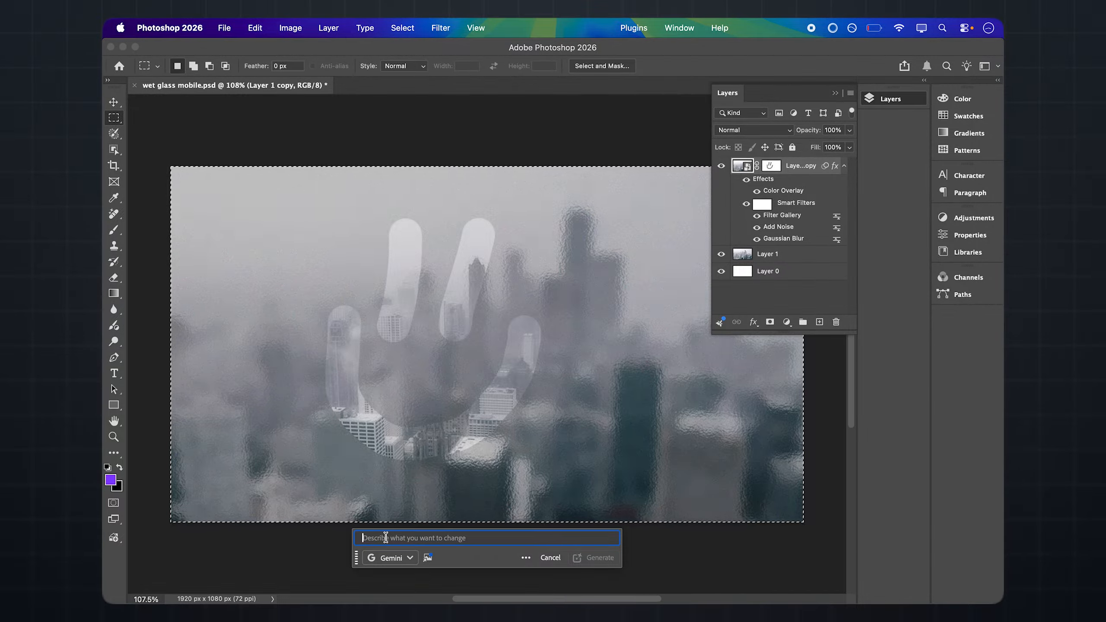
text(small co)
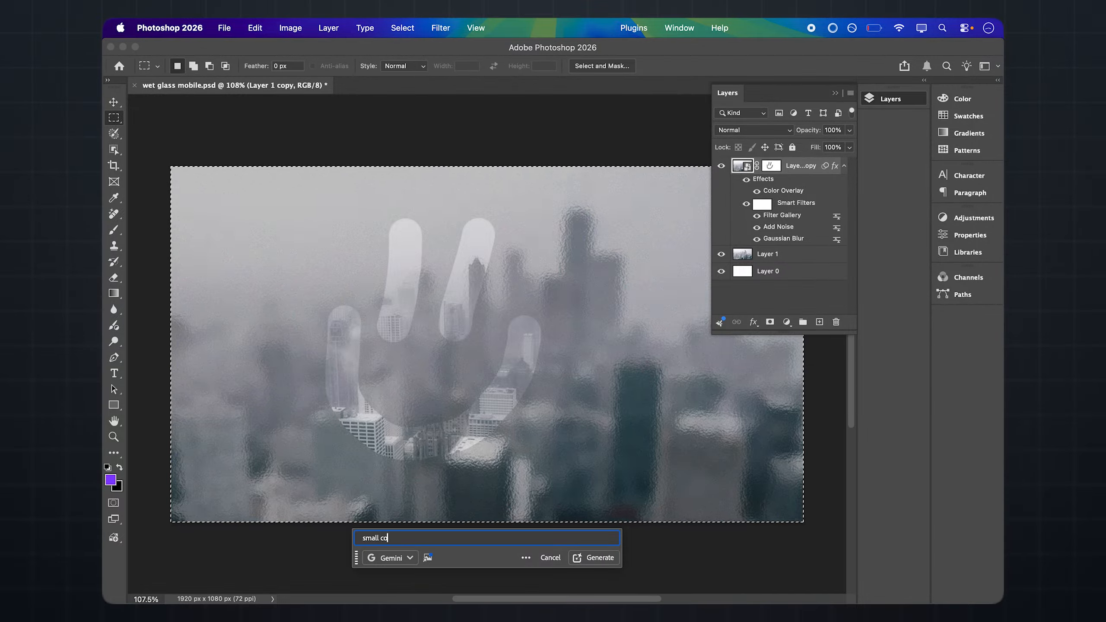
text(ndensation drops)
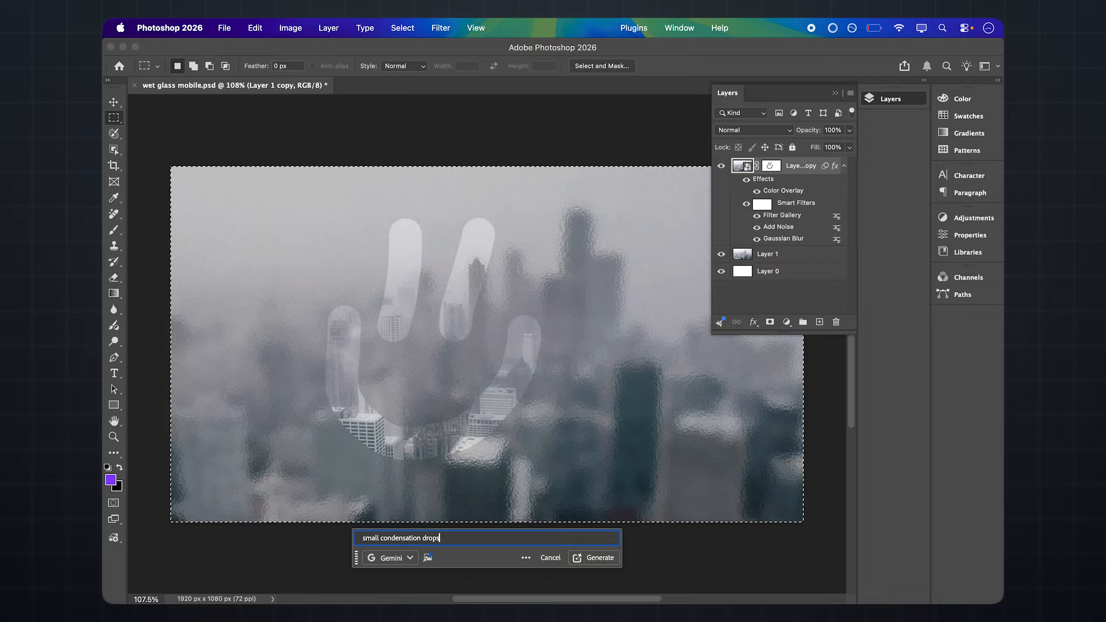
text( around the glass)
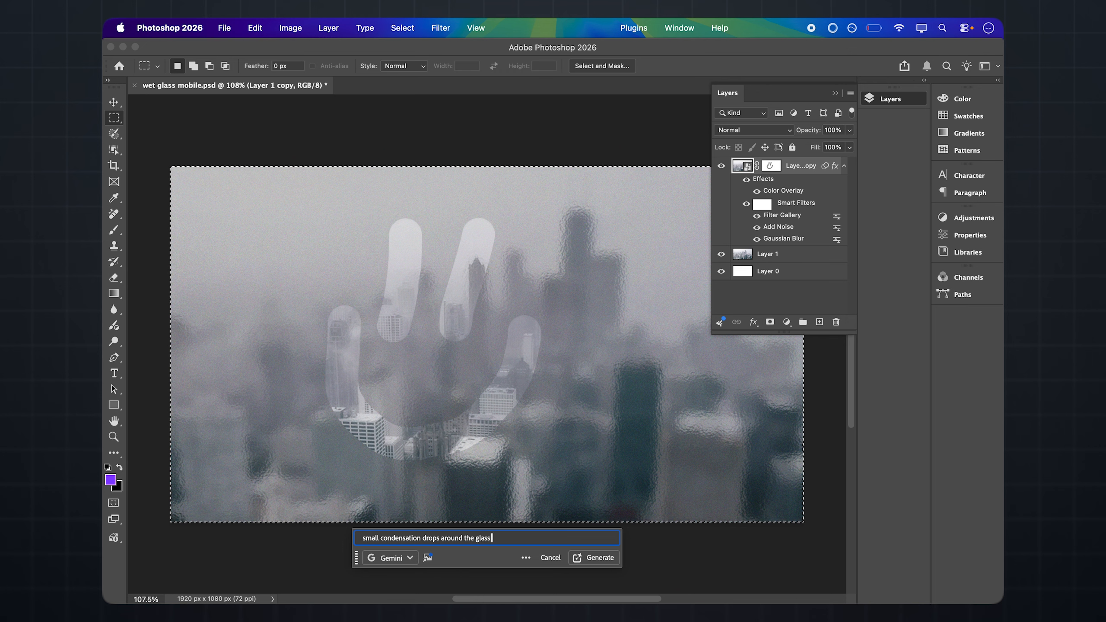
text(edge falling vertically)
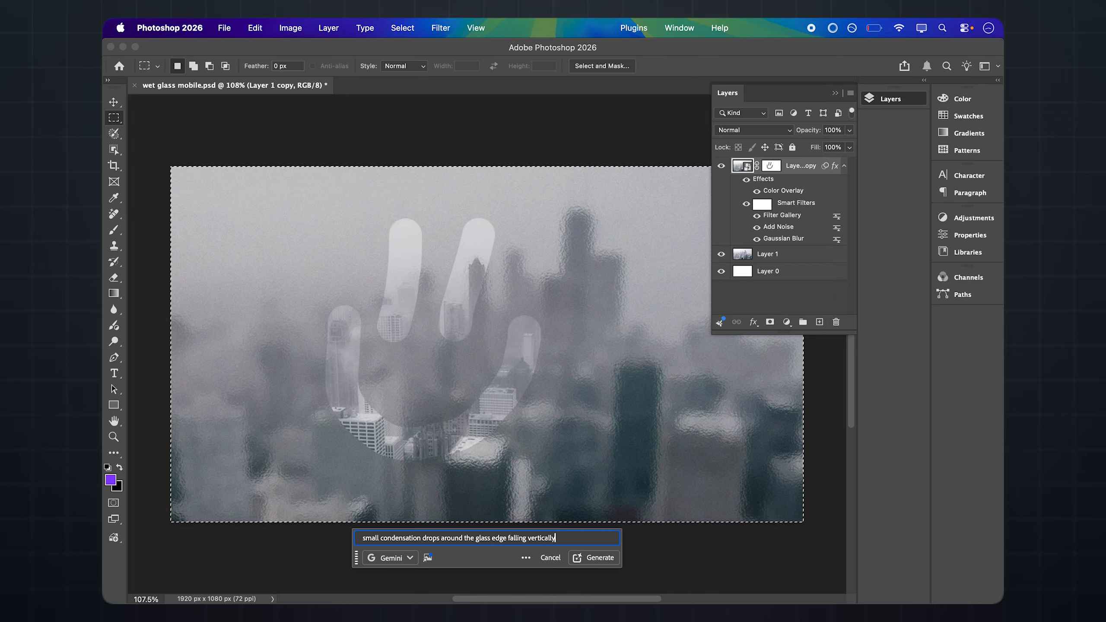
Generate the drops with the Gemini 3 (with Nano Banana Pro) partner model, and request another variation on the generative layer
click(385, 558)
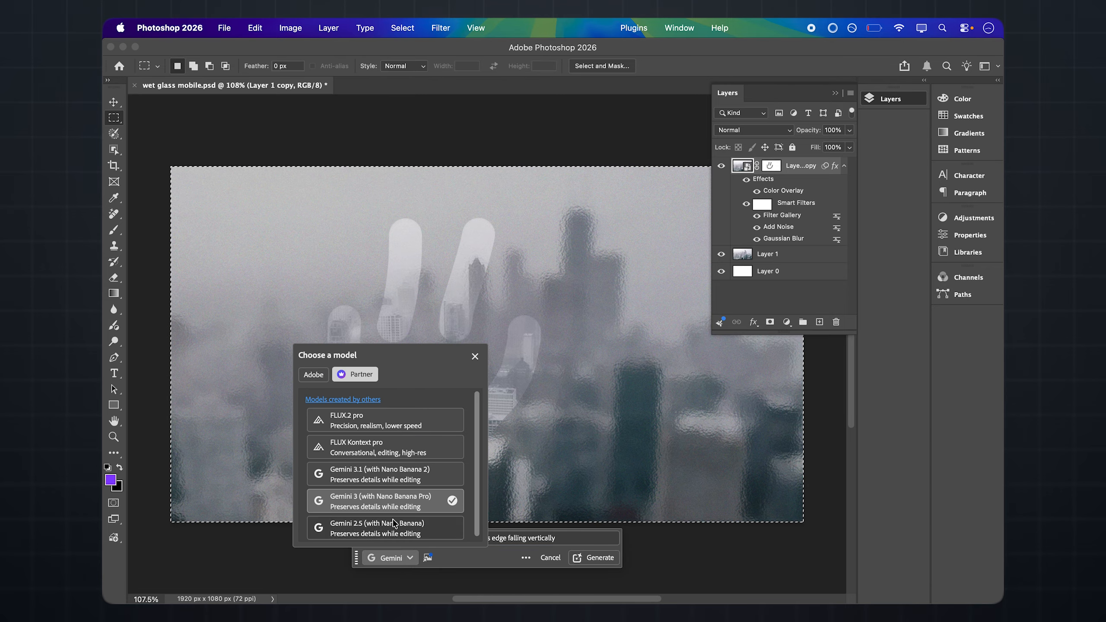
mouse_move(383, 501)
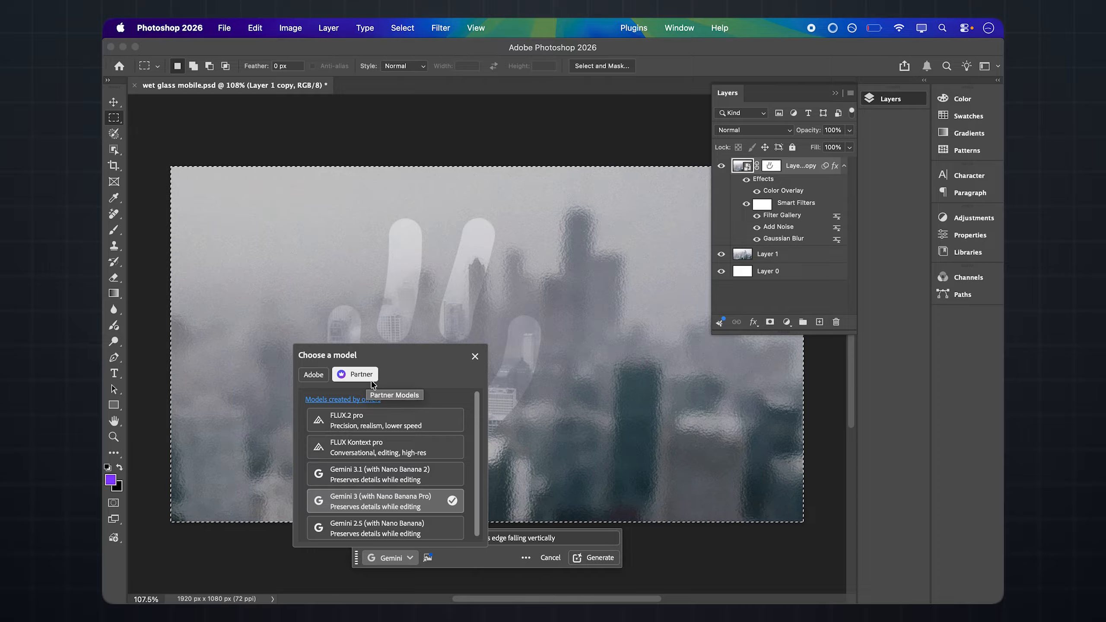
click(474, 356)
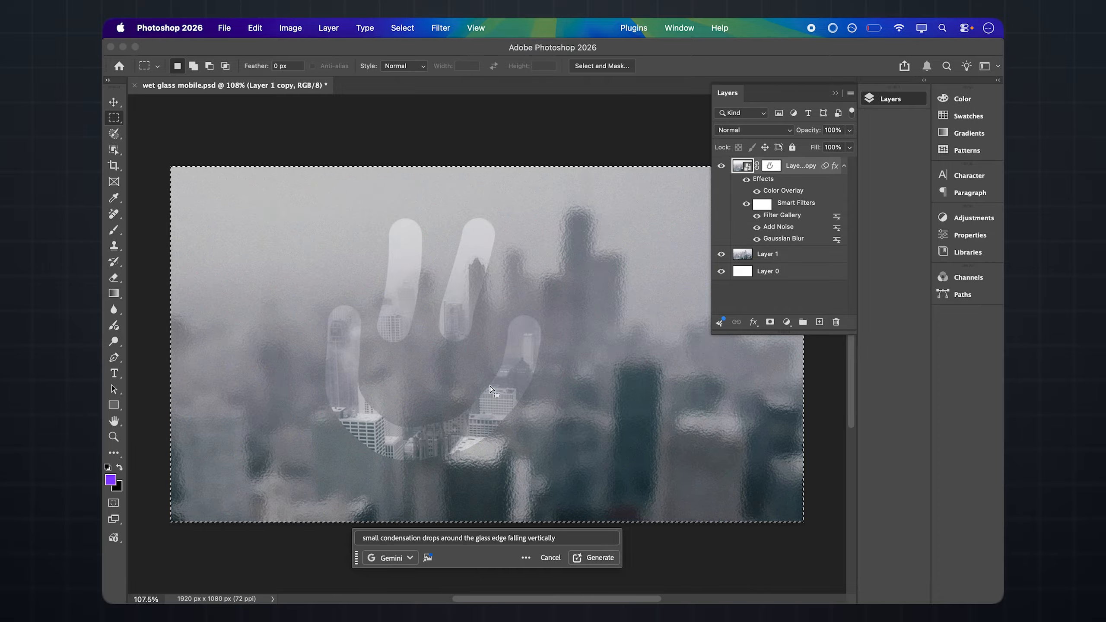
click(592, 559)
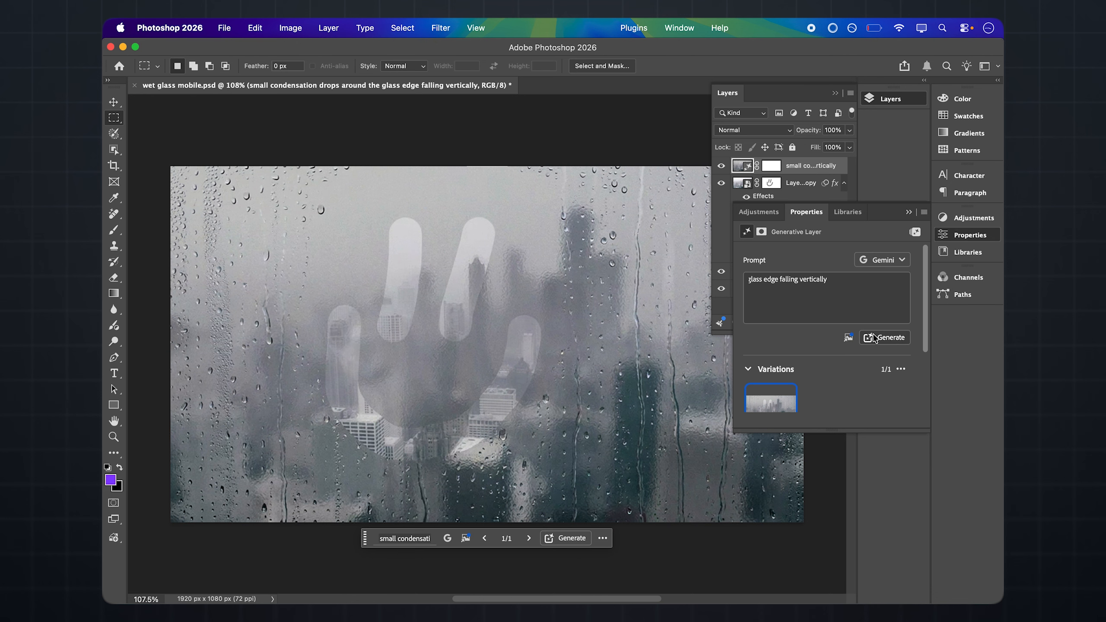
click(890, 339)
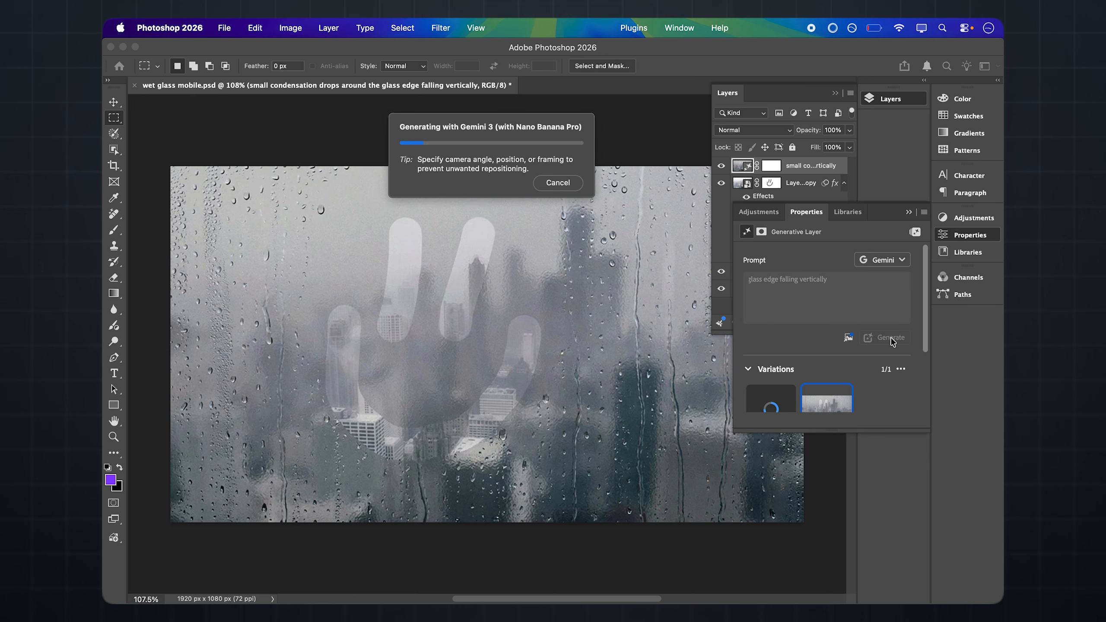